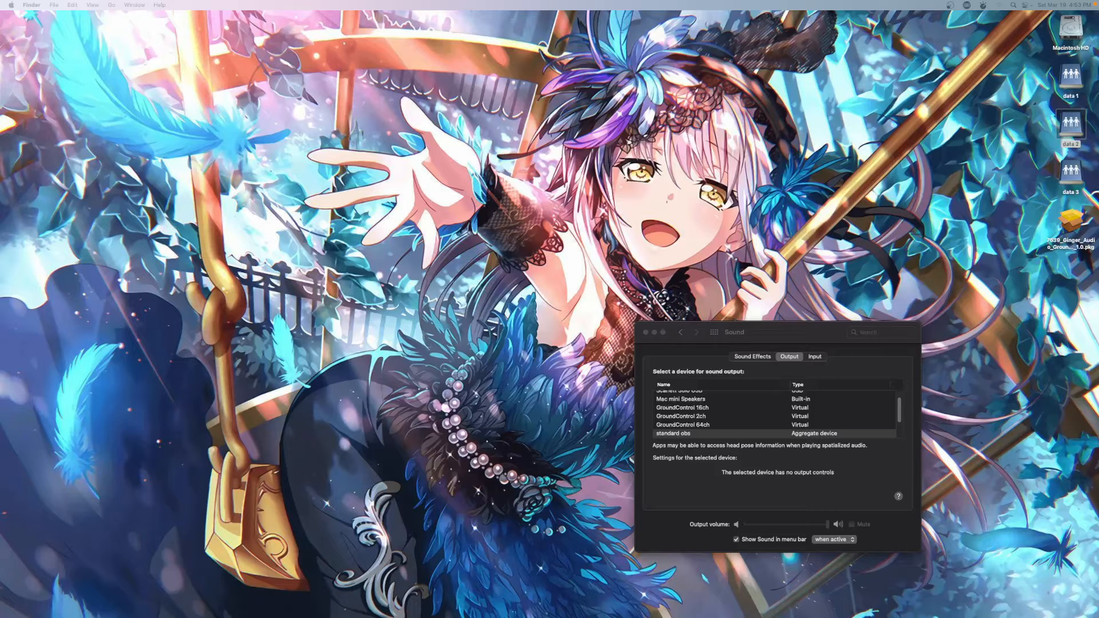
# Show the alert sound settings, and switch to the Pages document that holds the commands
pyautogui.click(757, 361)
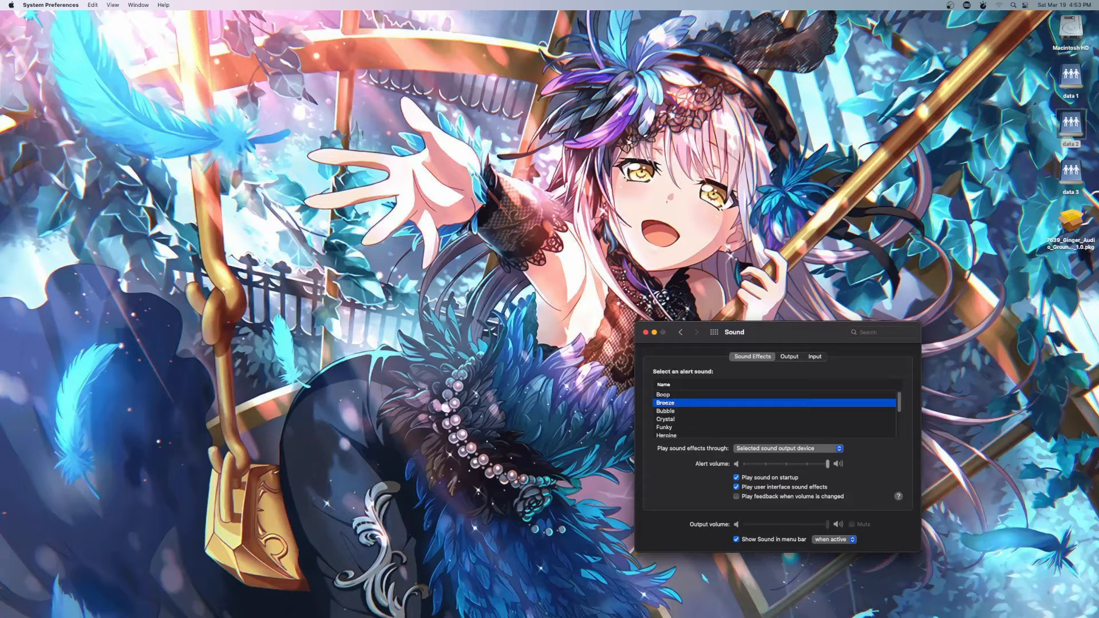
pyautogui.press('super+Tab')
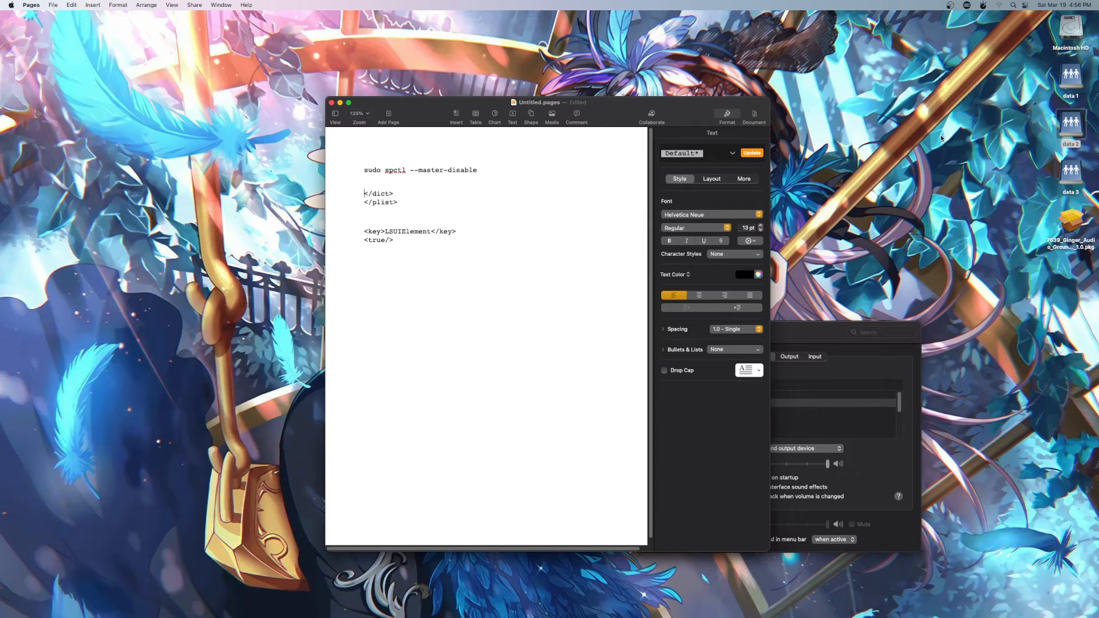
# Open Terminal through a Spotlight search for "ter"
pyautogui.click(1013, 6)
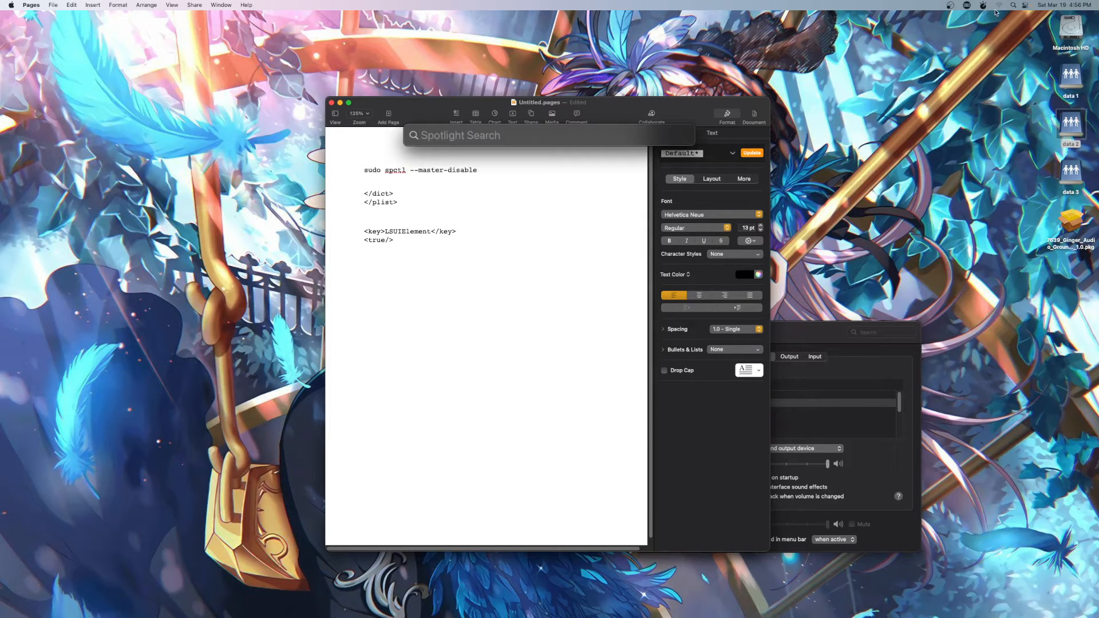
pyautogui.write('ter')
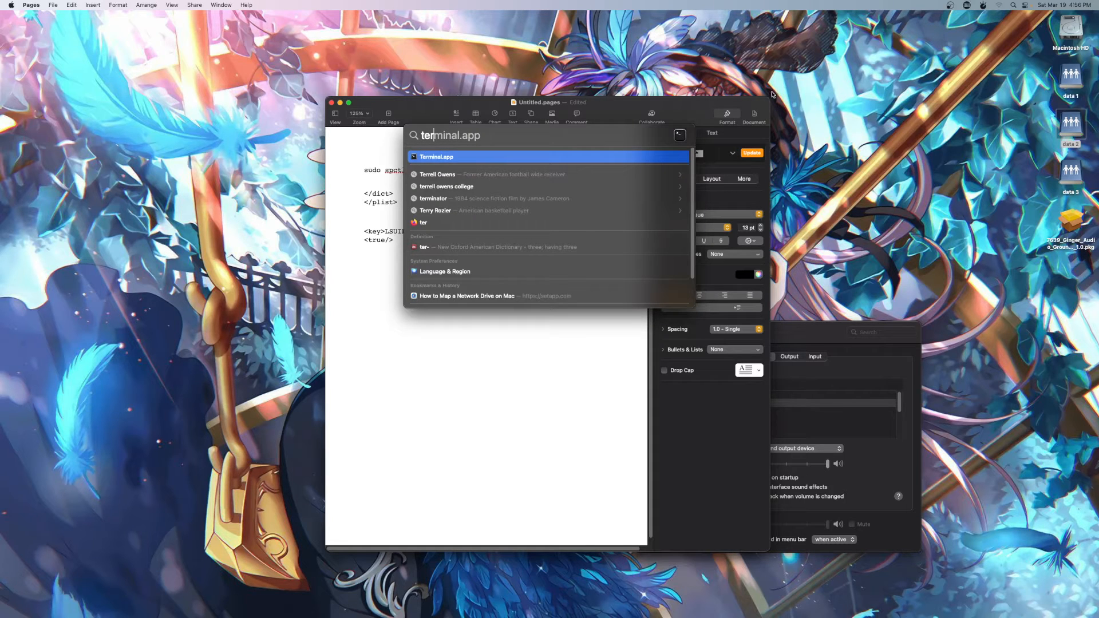
pyautogui.press('Return')
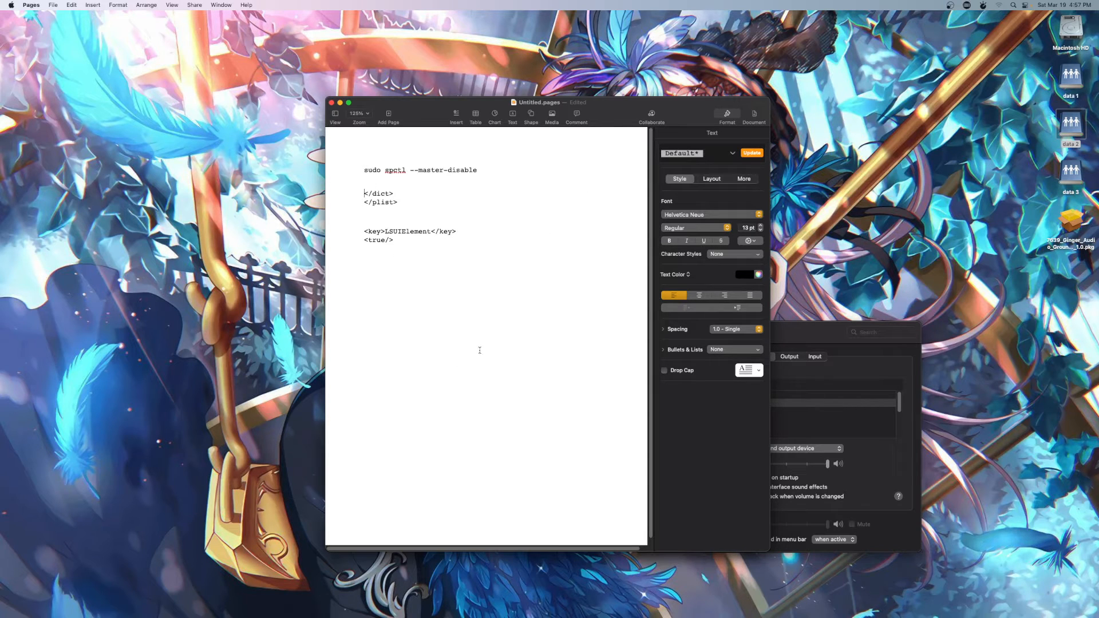
# Switch to System Preferences and display the General settings of Security & Privacy, which cover the allowed app download sources
pyautogui.click(807, 338)
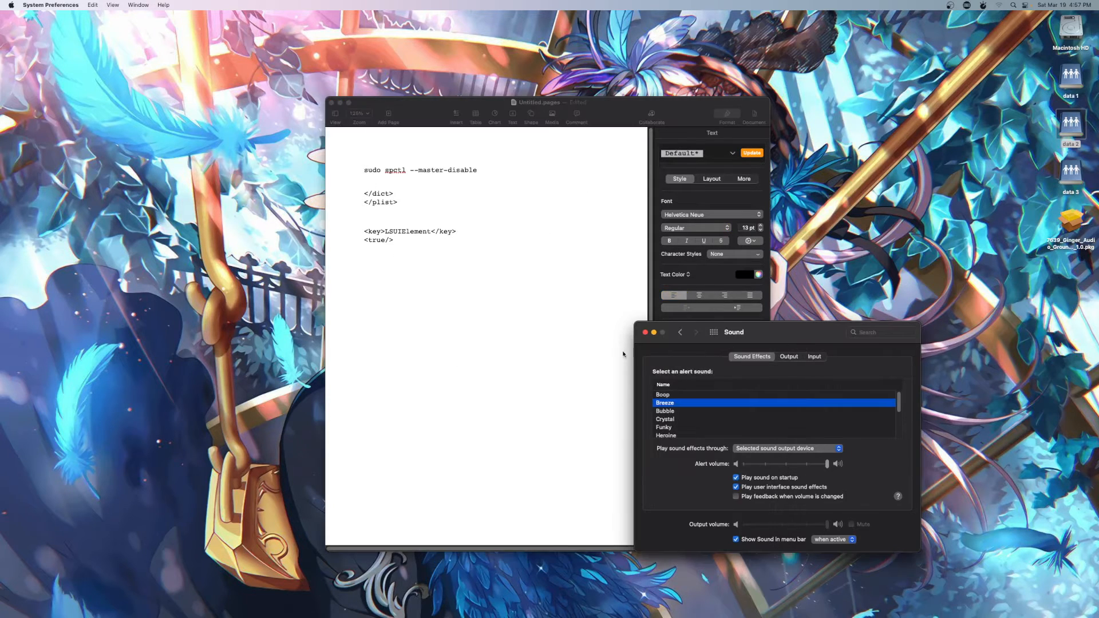
pyautogui.click(680, 332)
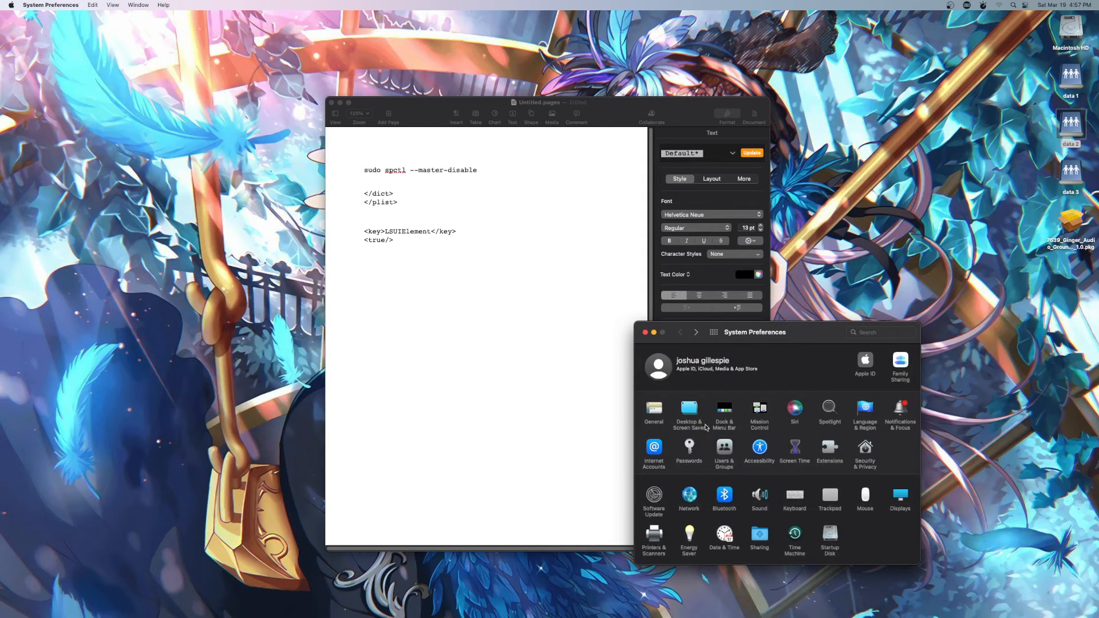
pyautogui.click(870, 453)
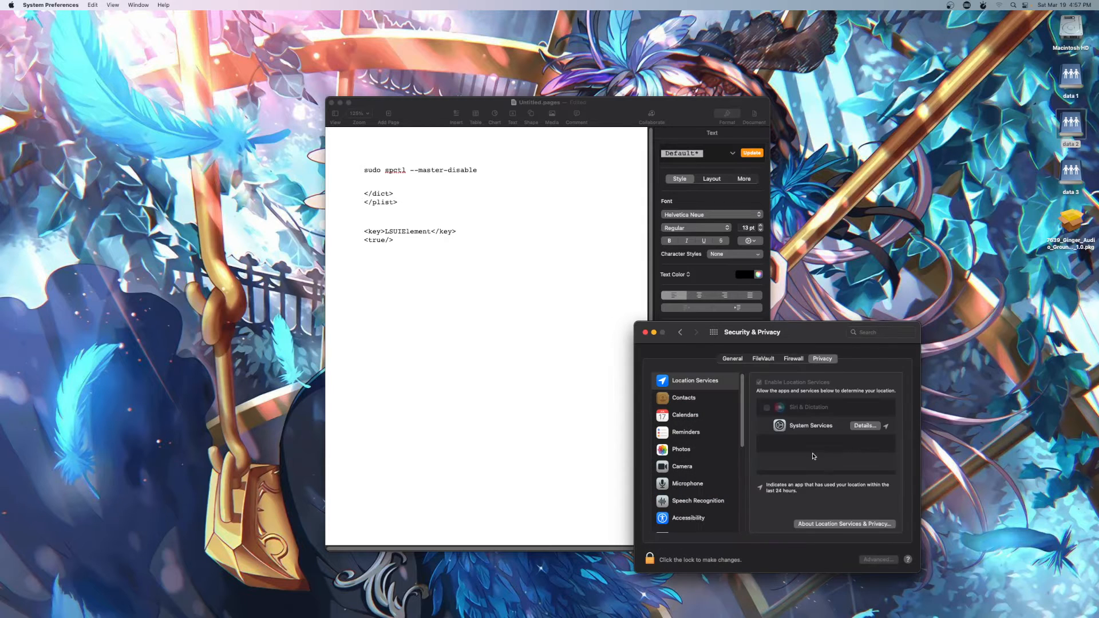
pyautogui.click(681, 333)
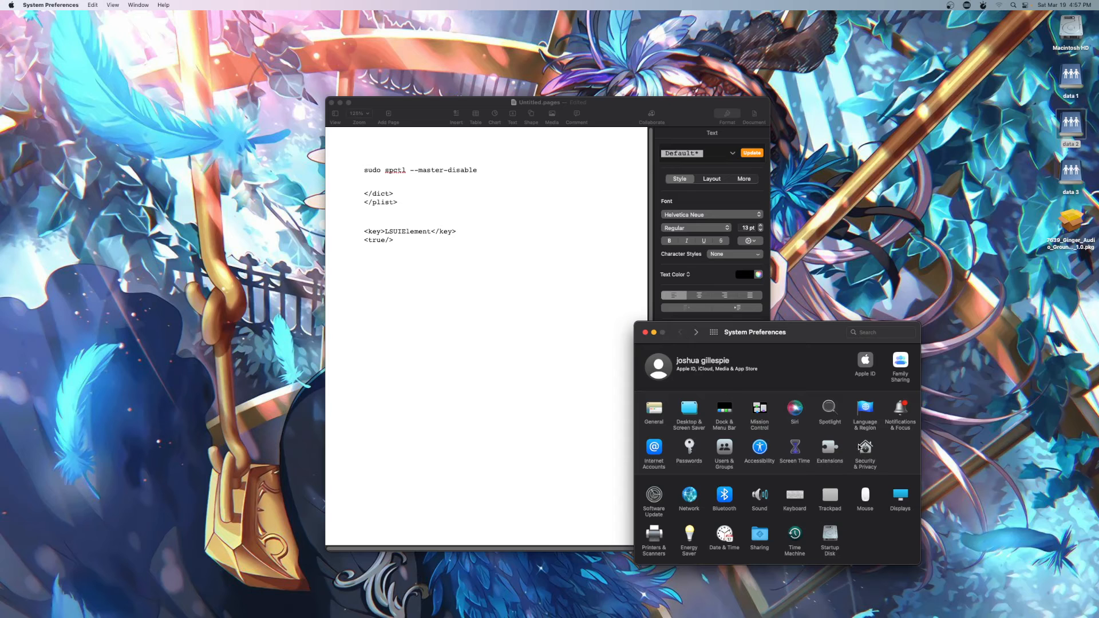
pyautogui.click(863, 453)
pyautogui.click(741, 360)
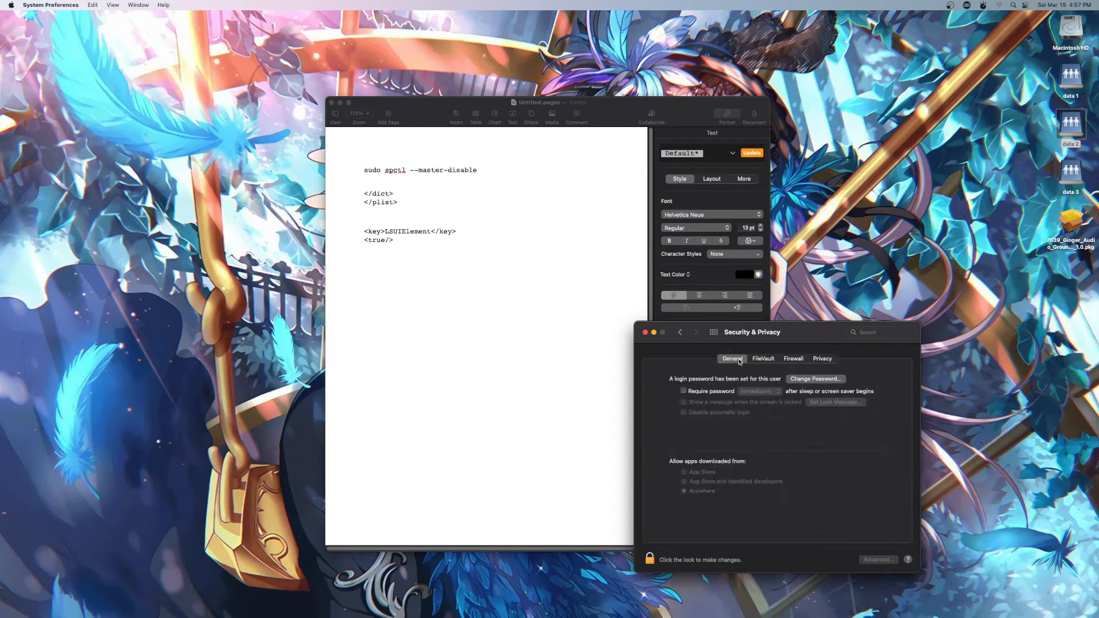
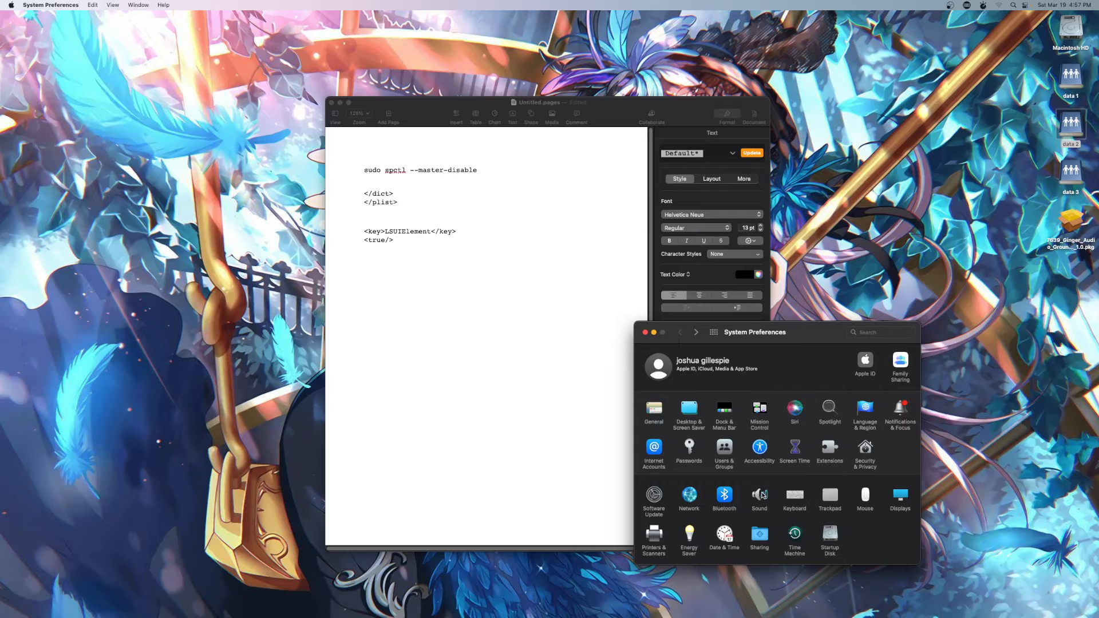
# Reopen the Sound preferences and minimize their window
pyautogui.click(759, 496)
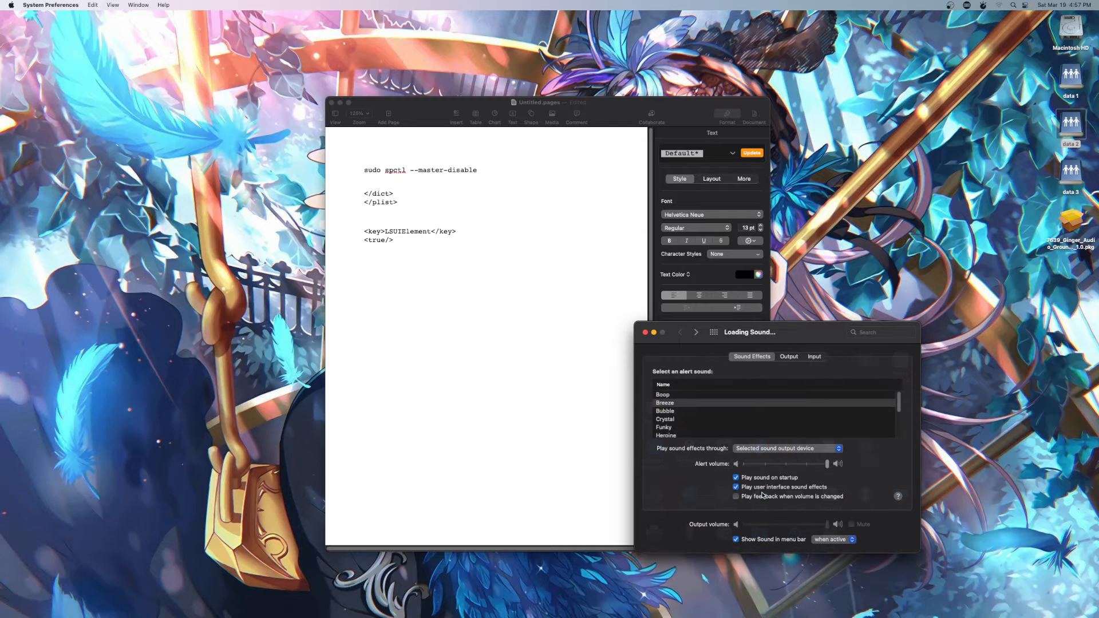
pyautogui.click(654, 333)
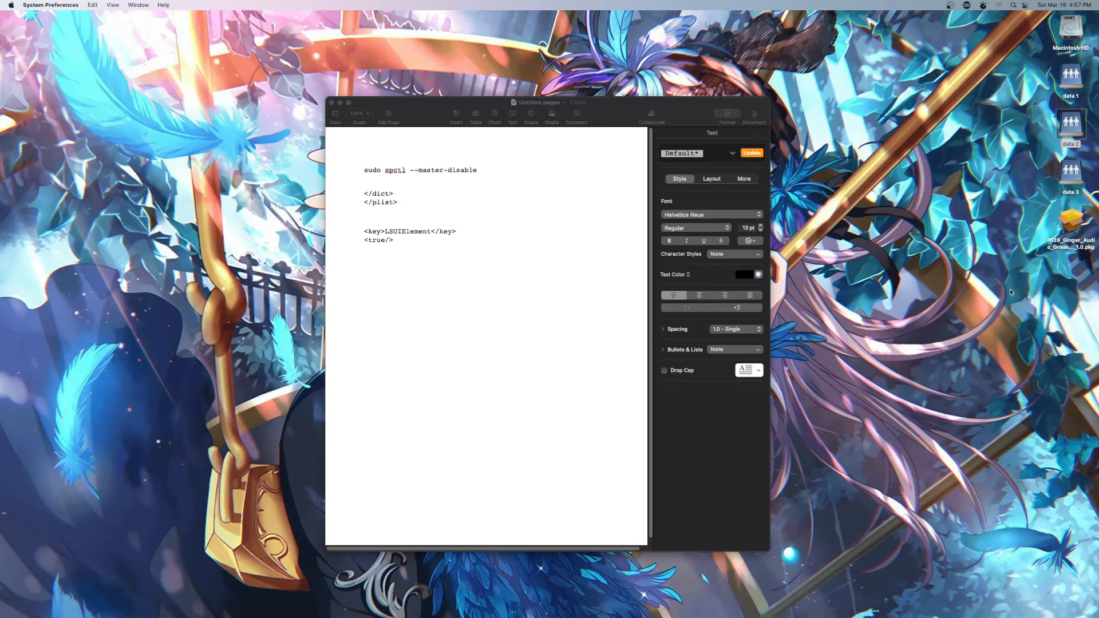
# Select the GroundControl installer package on the desktop, and clear the Finder search and artemis windows out of the way
pyautogui.moveTo(1064, 225); pyautogui.dragTo(938, 245)
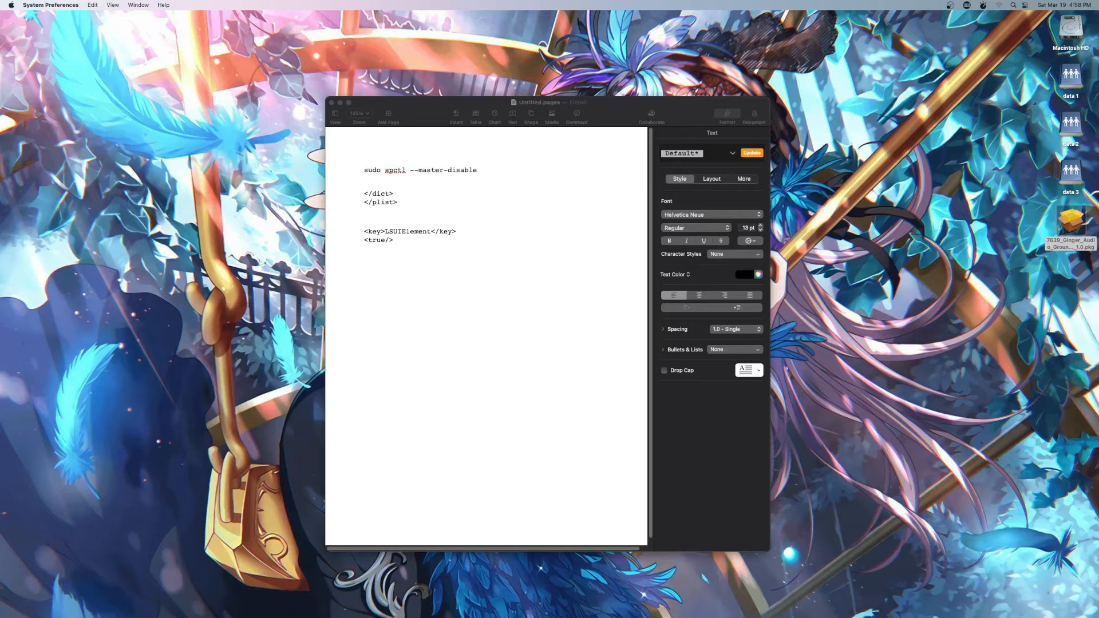
pyautogui.press('super+Tab')
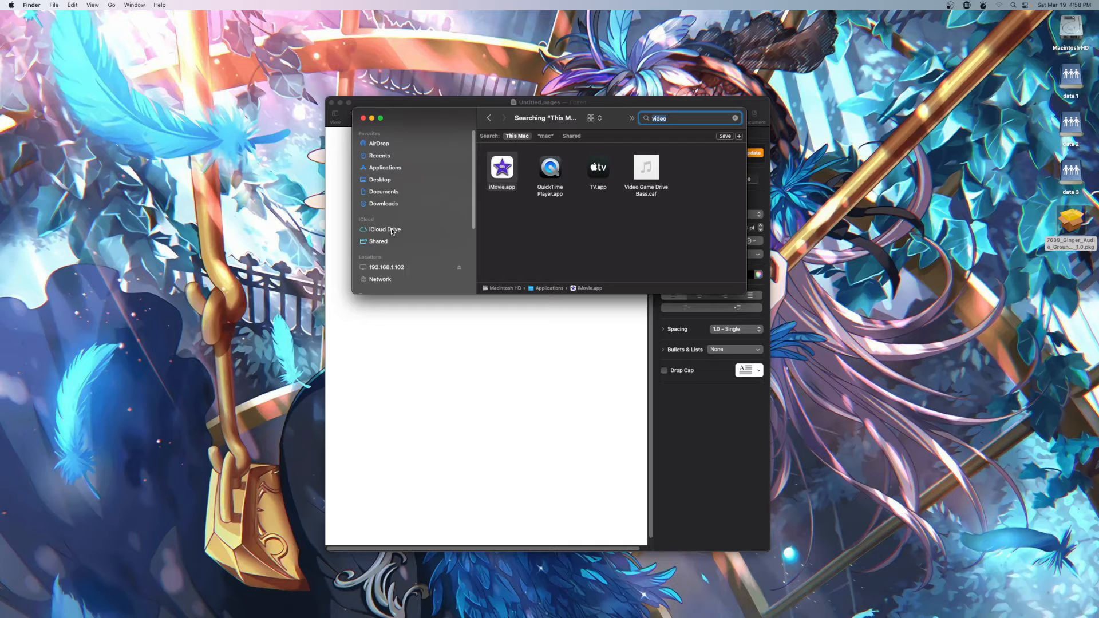
pyautogui.press('Tab')
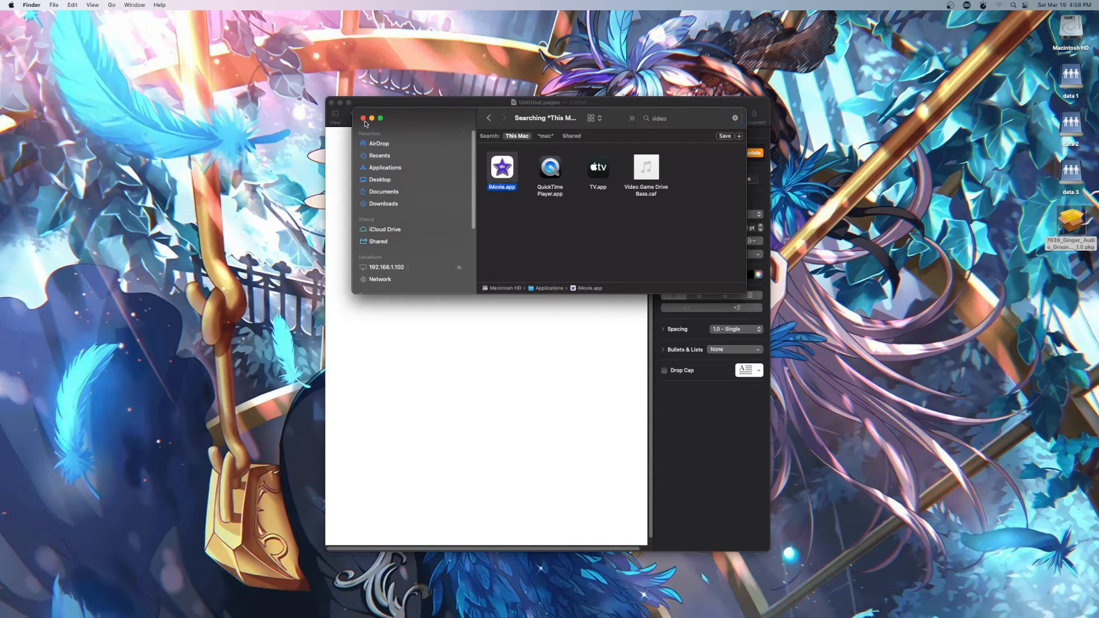
pyautogui.click(364, 118)
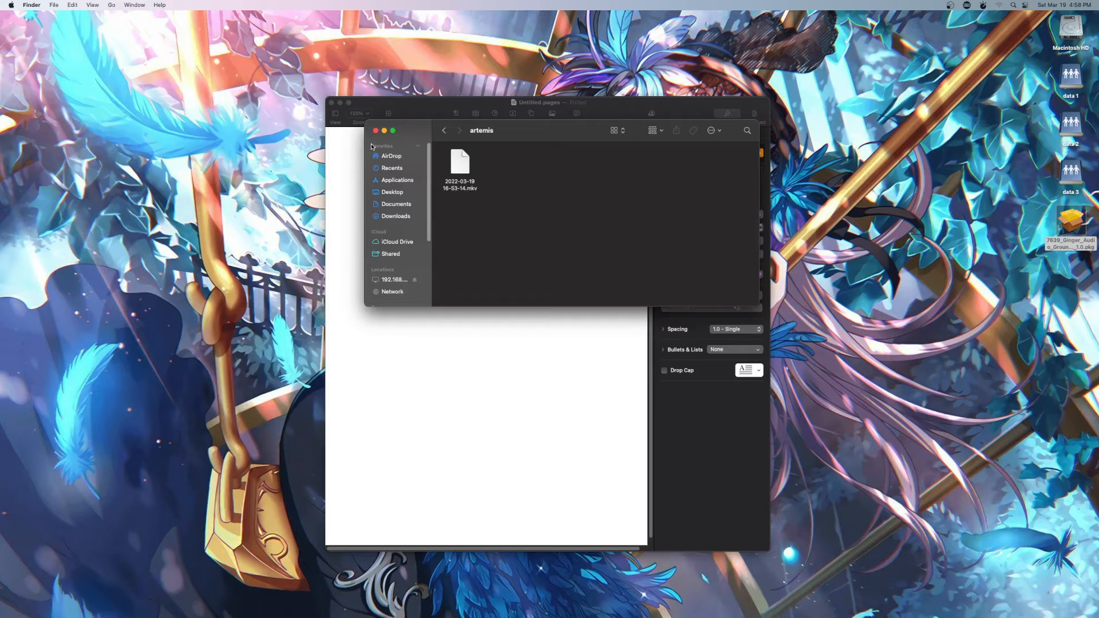
pyautogui.click(384, 130)
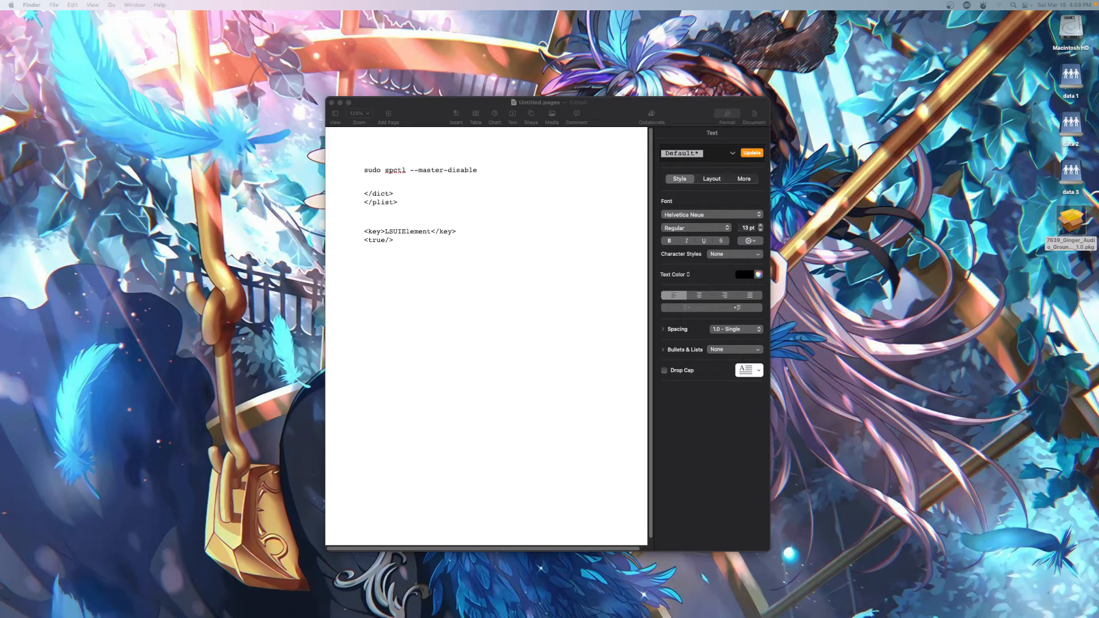
# Show the package contents of GroundControl Cube.app in Applications and bring up the file actions for Info.plist in its Contents folder
pyautogui.moveTo(418, 617); pyautogui.dragTo(604, 277)
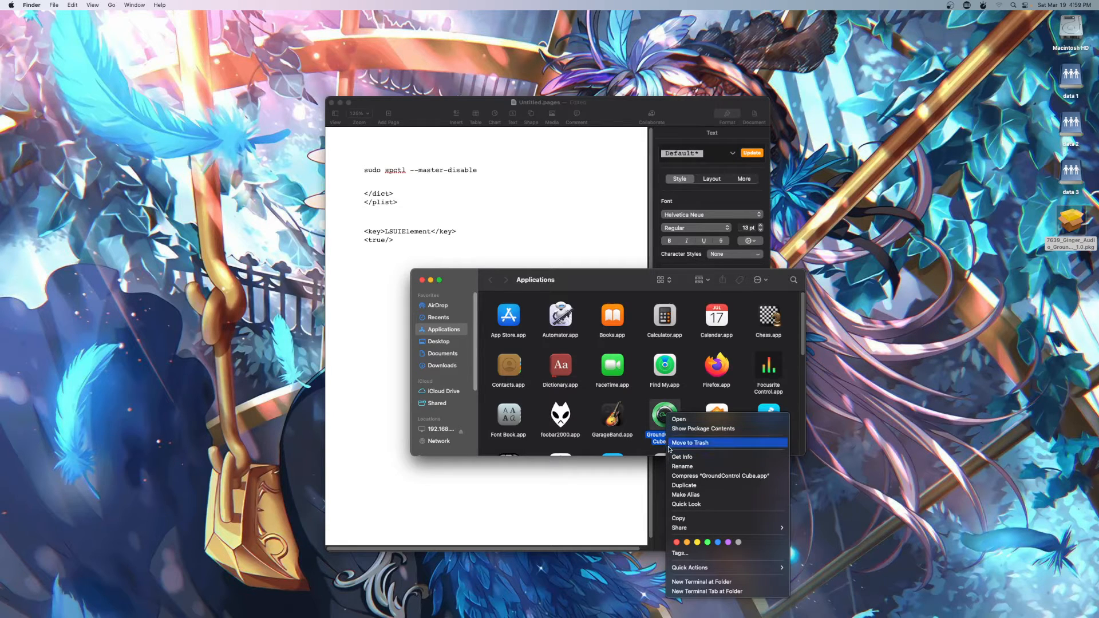
pyautogui.click(680, 430)
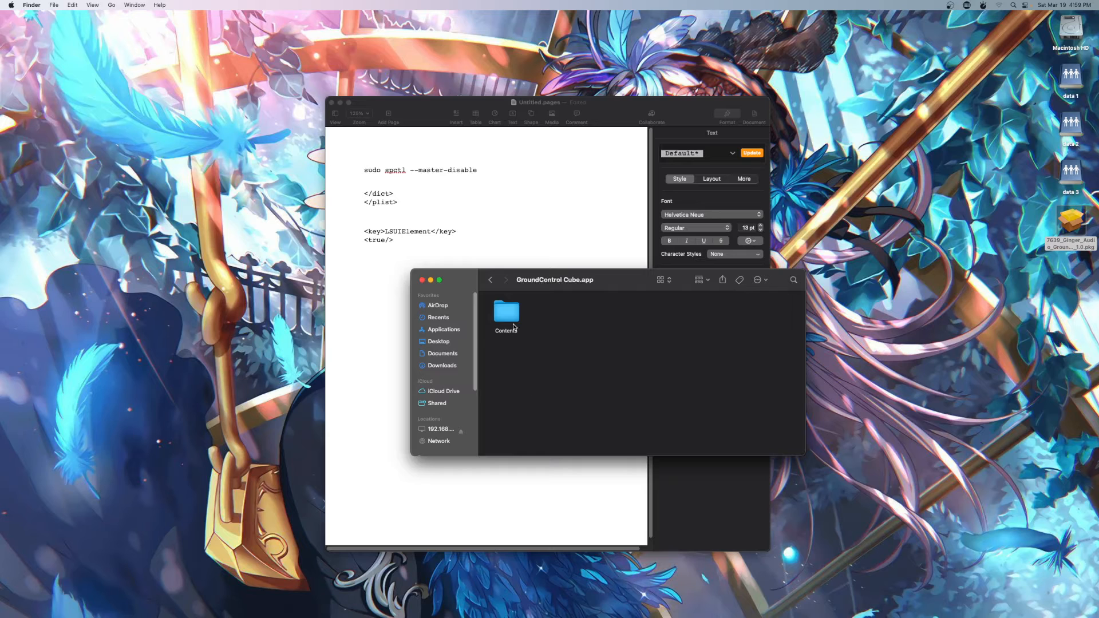
pyautogui.click(513, 322)
pyautogui.doubleClick(512, 322)
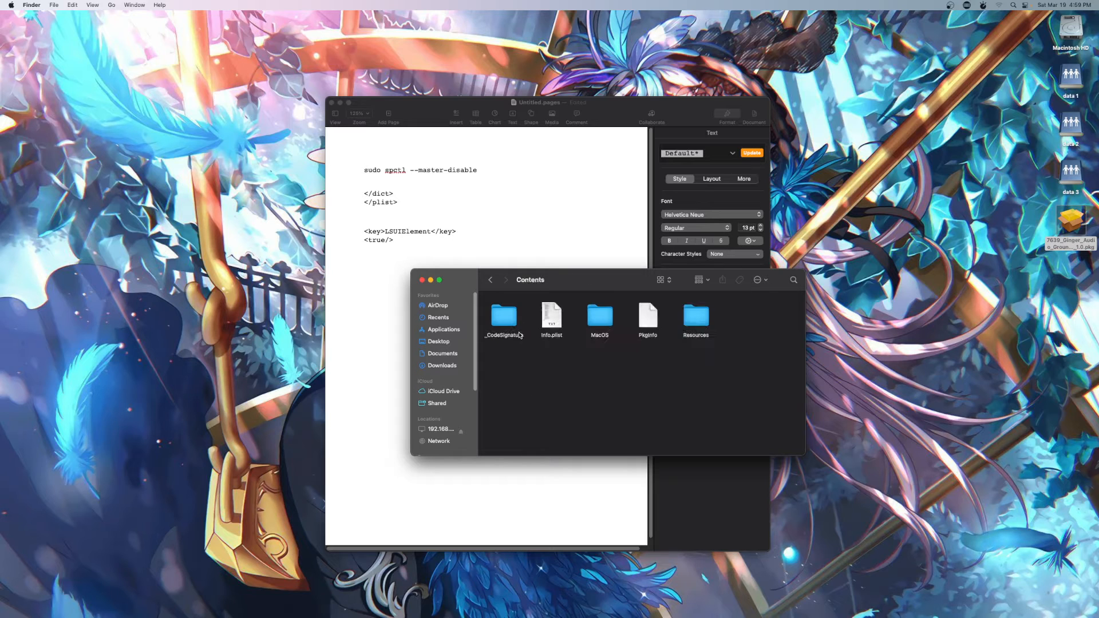
pyautogui.rightClick(546, 319)
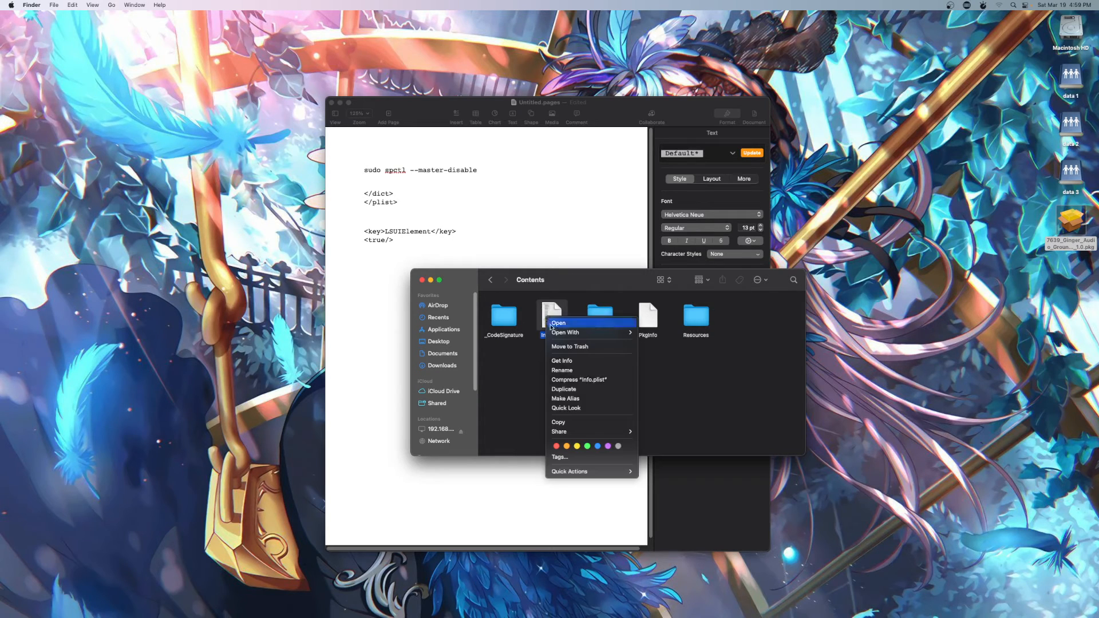
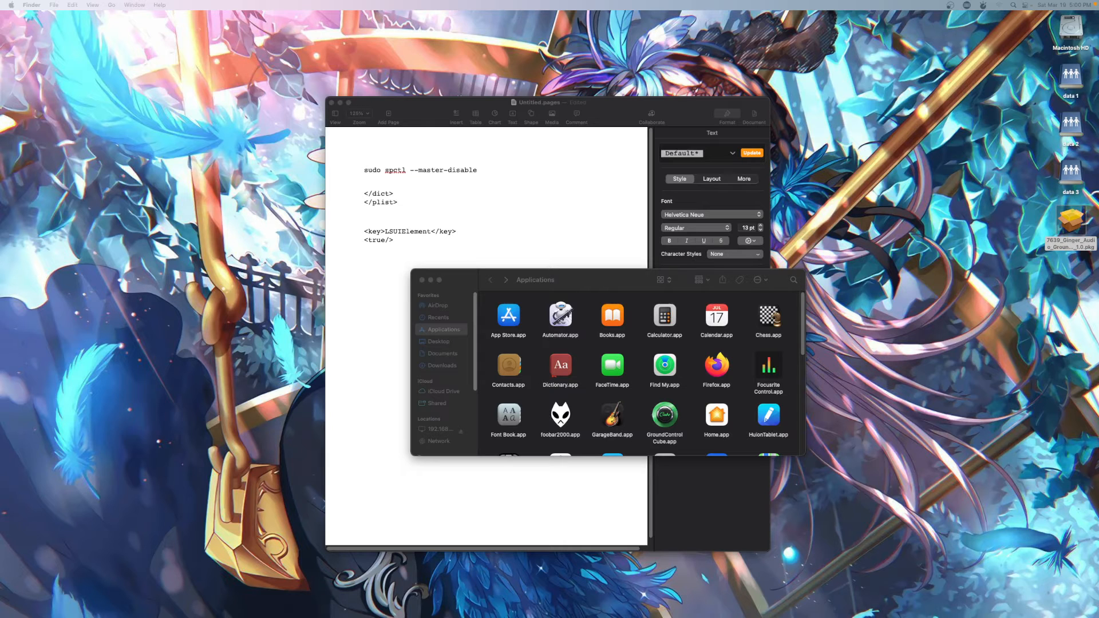
# Switch to OBS, review the global audio devices in its Audio settings, and close the settings without saving
pyautogui.moveTo(607, 617); pyautogui.dragTo(469, 181)
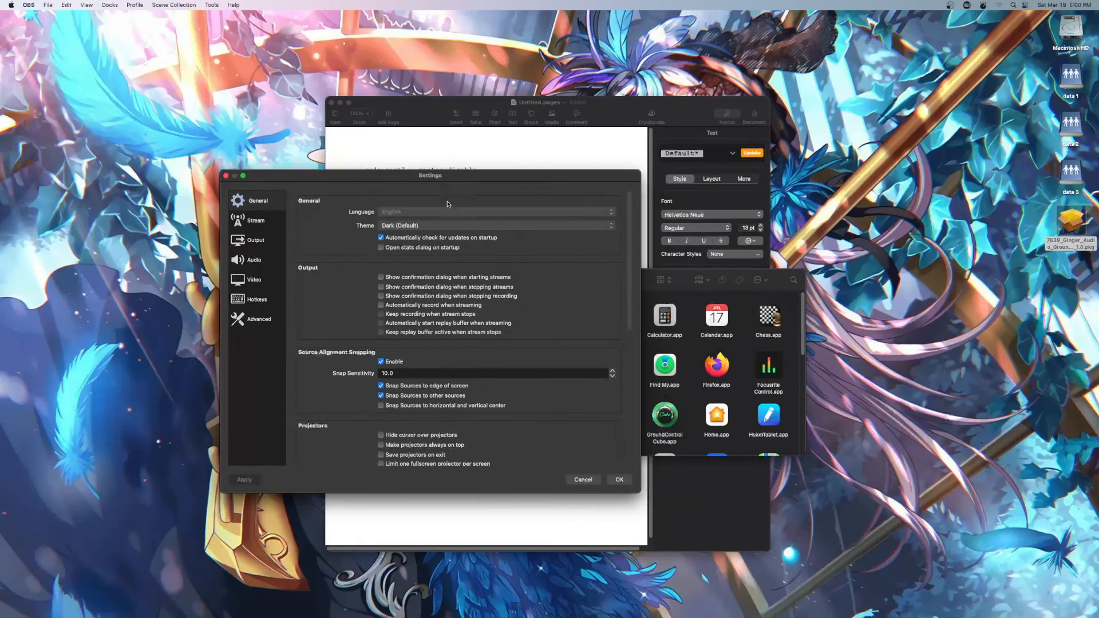
pyautogui.click(262, 262)
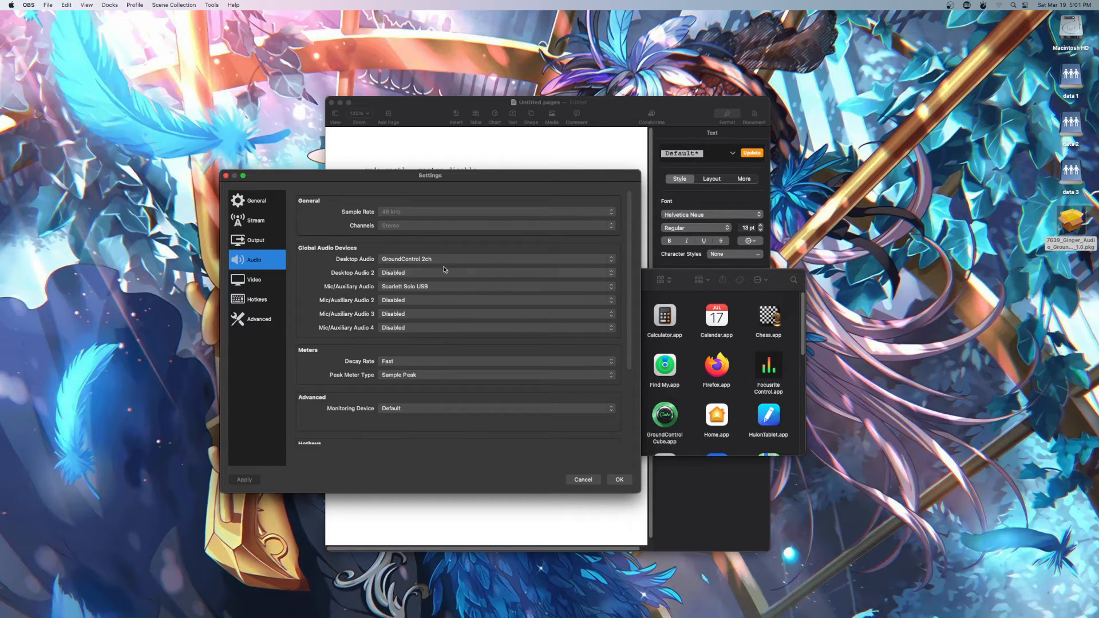
pyautogui.click(590, 481)
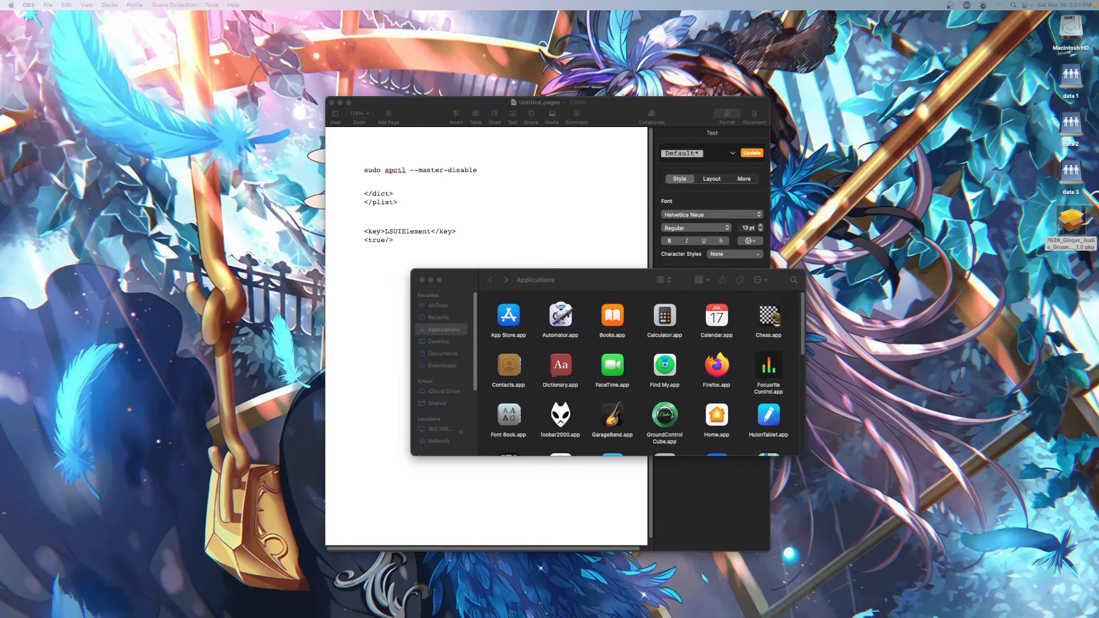
# Show the sound output devices in System Preferences, and view the options for creating audio devices in Audio MIDI Setup
pyautogui.click(421, 280)
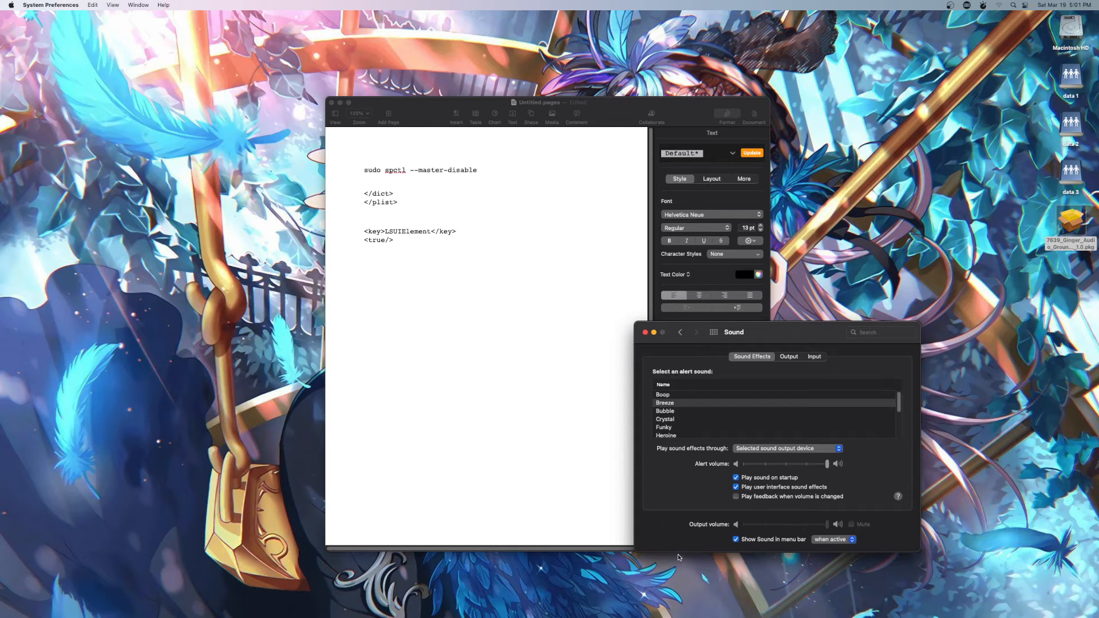
pyautogui.click(789, 357)
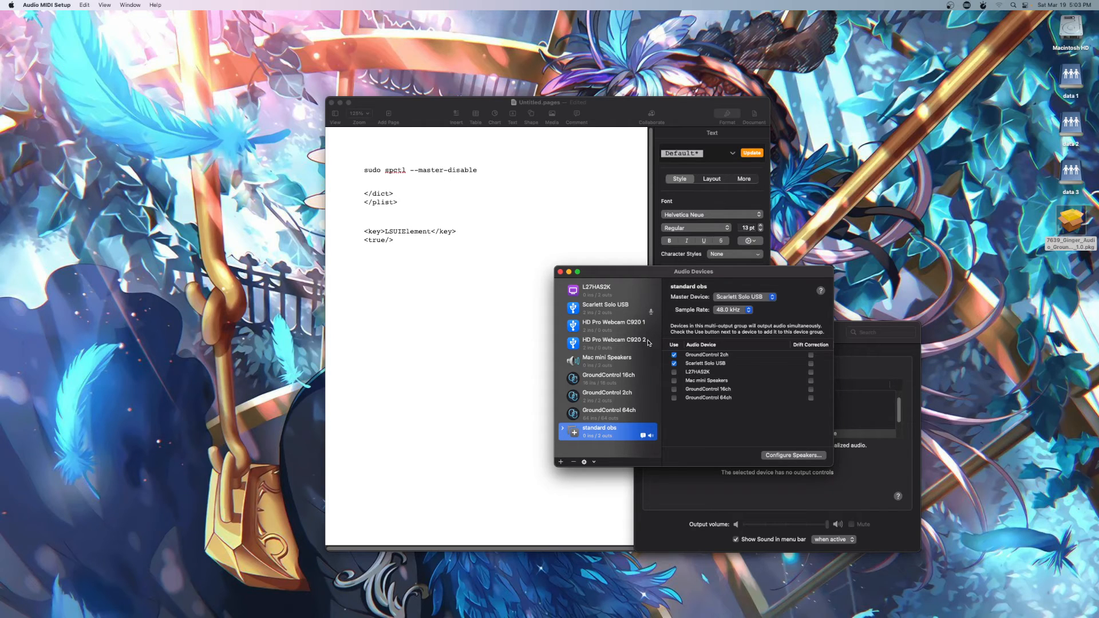
pyautogui.click(560, 461)
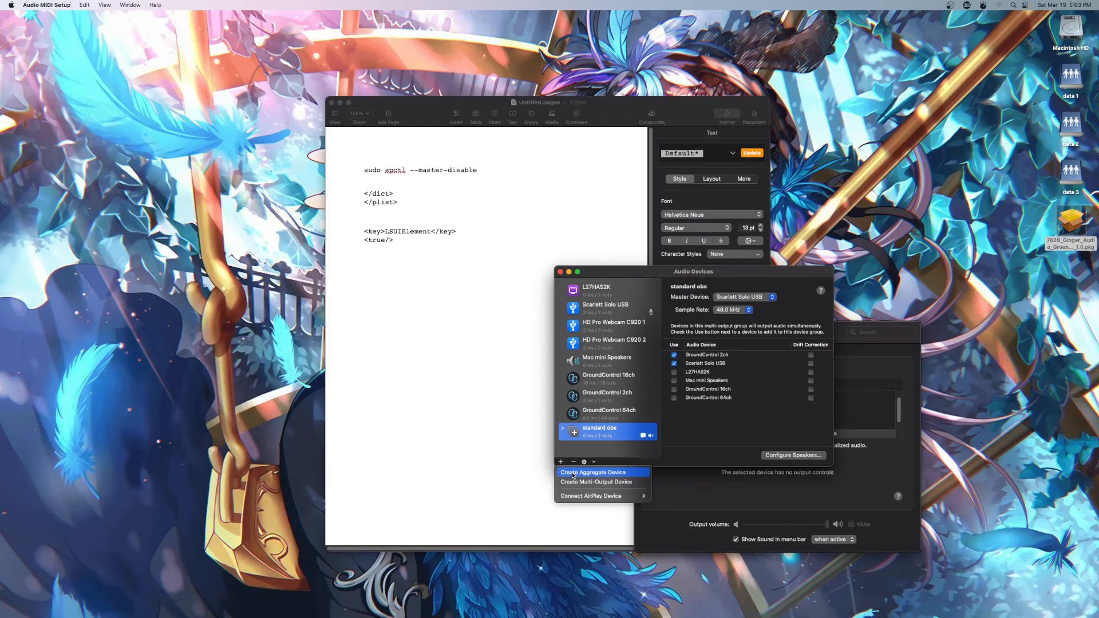
pyautogui.click(614, 455)
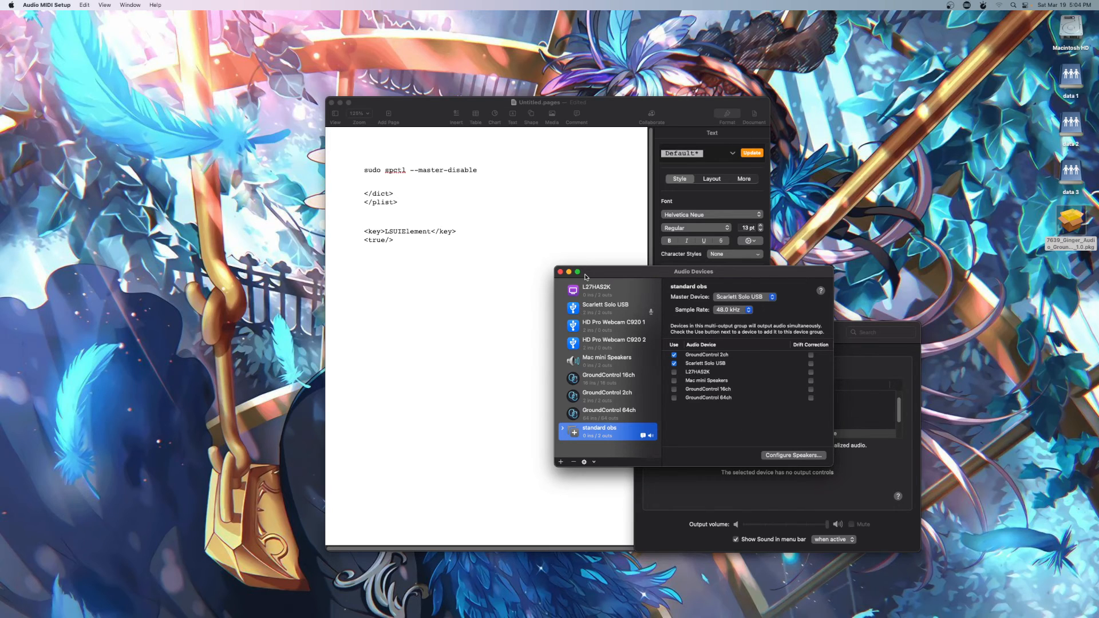
# Switch to the Sound preferences, select Scarlett Solo USB as the input device, and review the output and sound effects settings
pyautogui.click(719, 482)
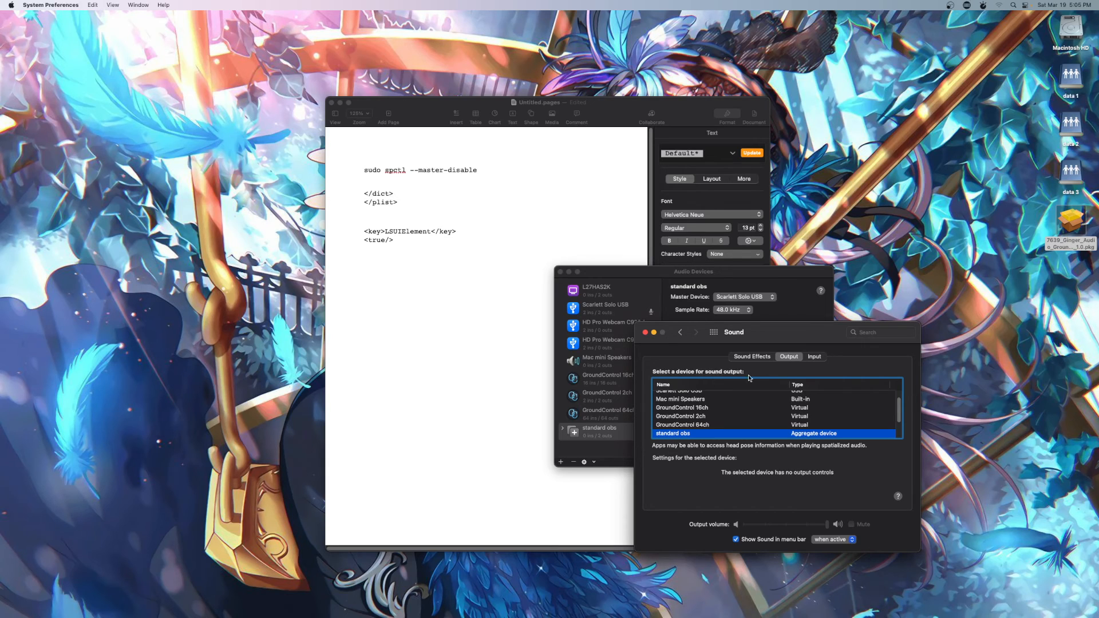
pyautogui.click(816, 357)
pyautogui.click(709, 410)
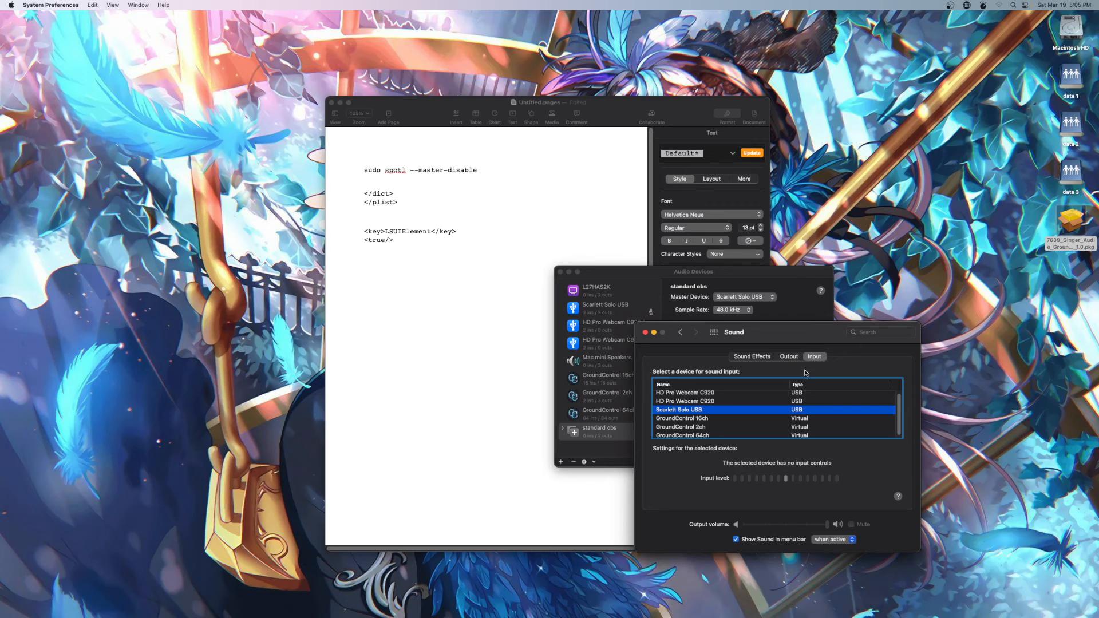
pyautogui.click(790, 356)
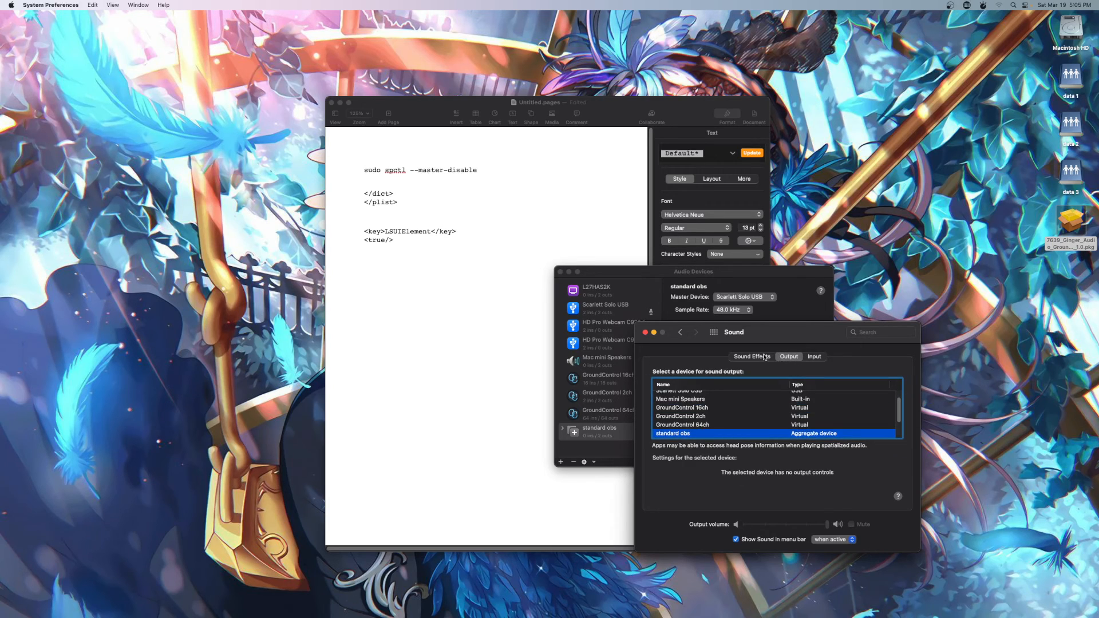
pyautogui.click(764, 356)
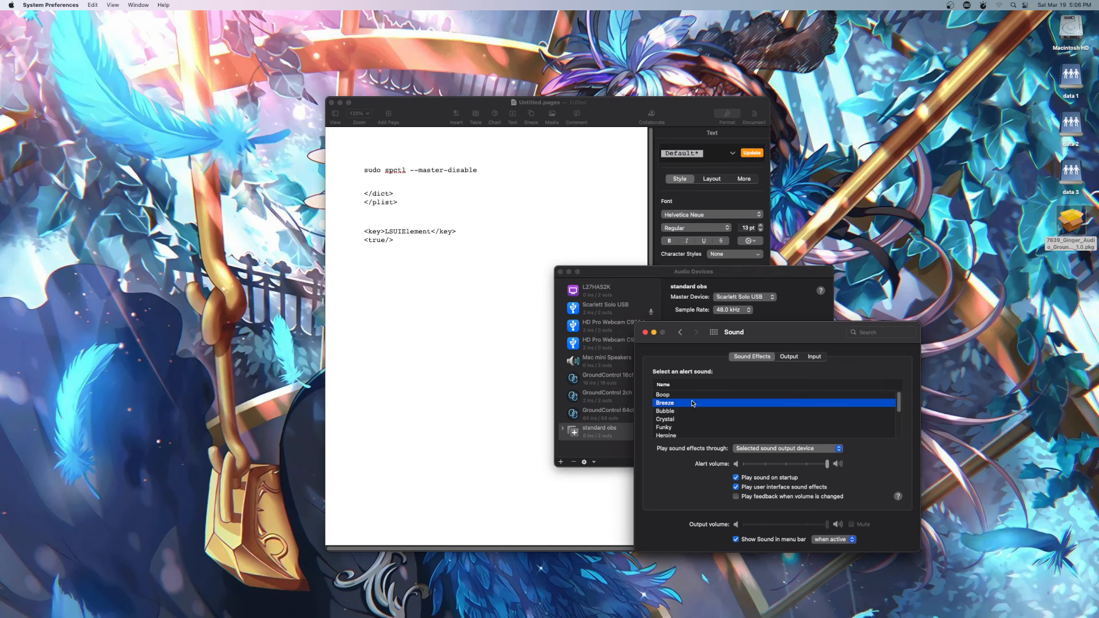
# Close the Sound preferences and the Audio Devices window
pyautogui.click(645, 333)
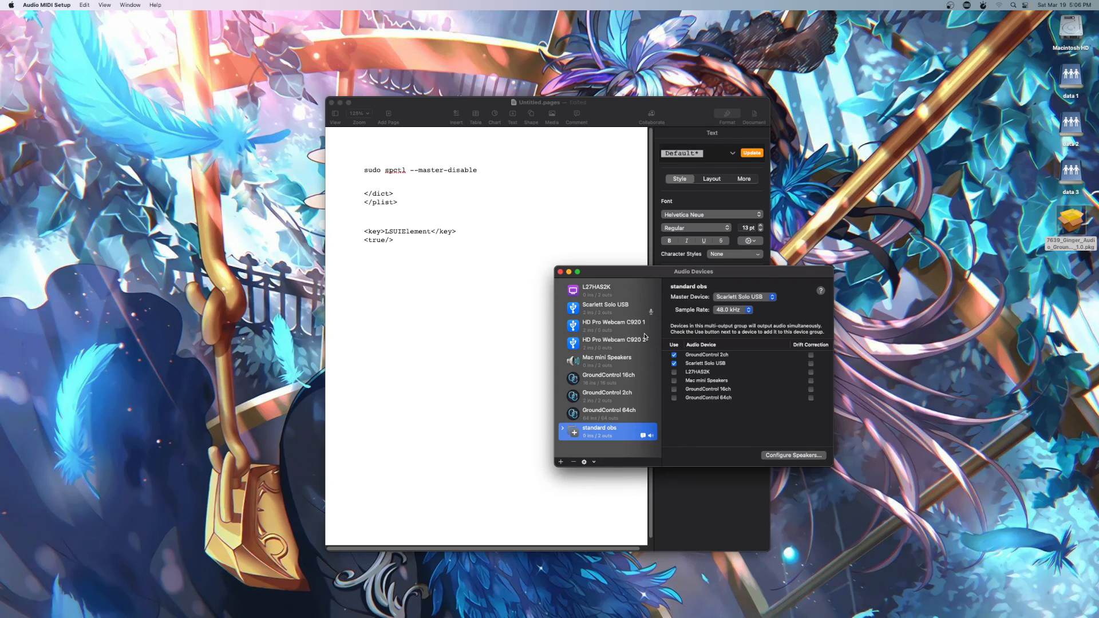
pyautogui.click(560, 272)
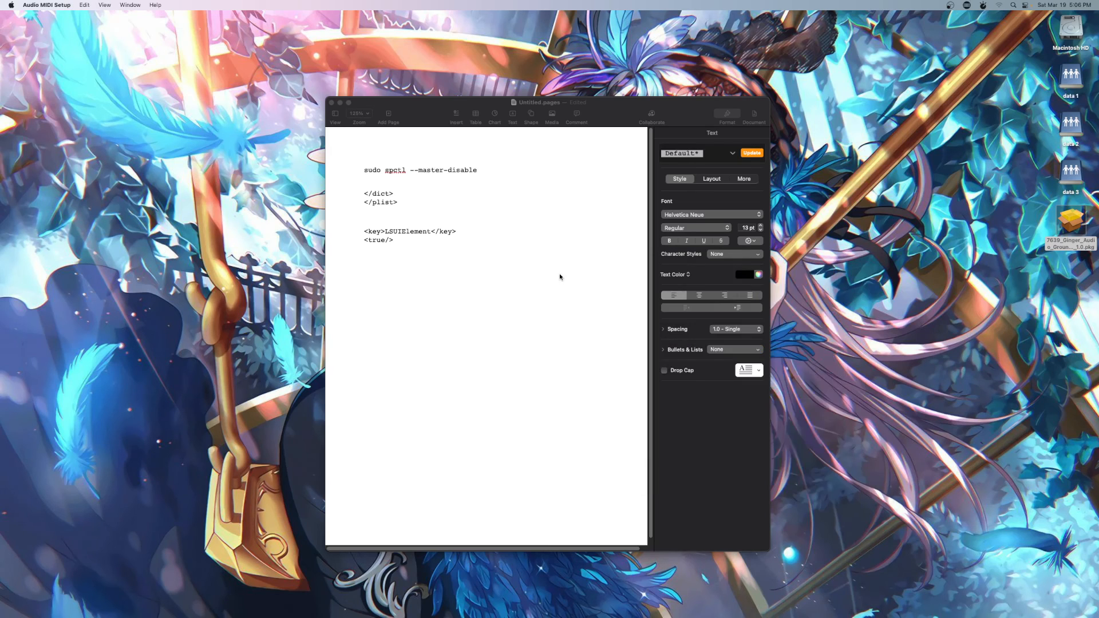